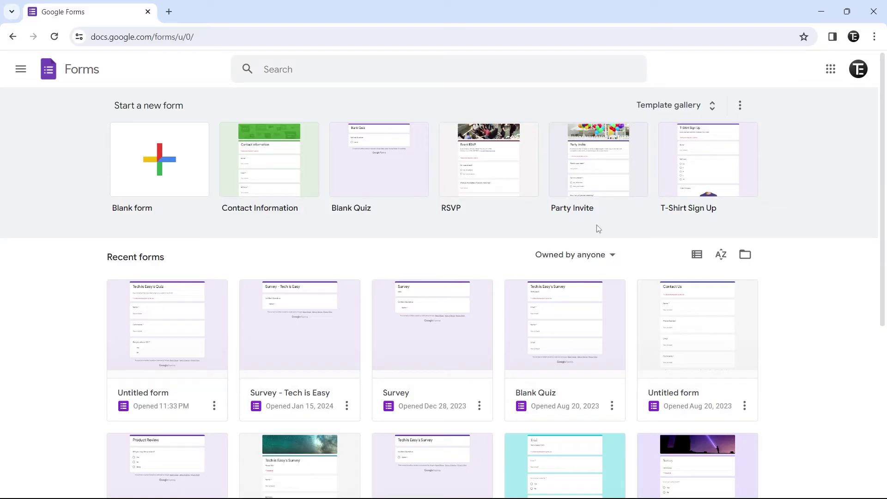
Create a new blank form and go to its Settings page
{"action": "left_click", "coordinate": [154, 170]}
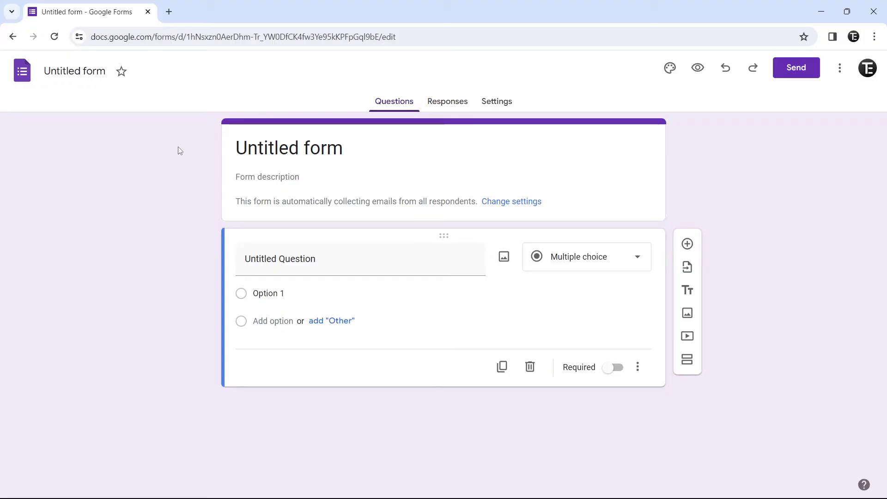
{"action": "left_click", "coordinate": [494, 102]}
{"action": "scroll", "coordinate": [678, 306], "scroll_direction": "down", "scroll_amount": 2}
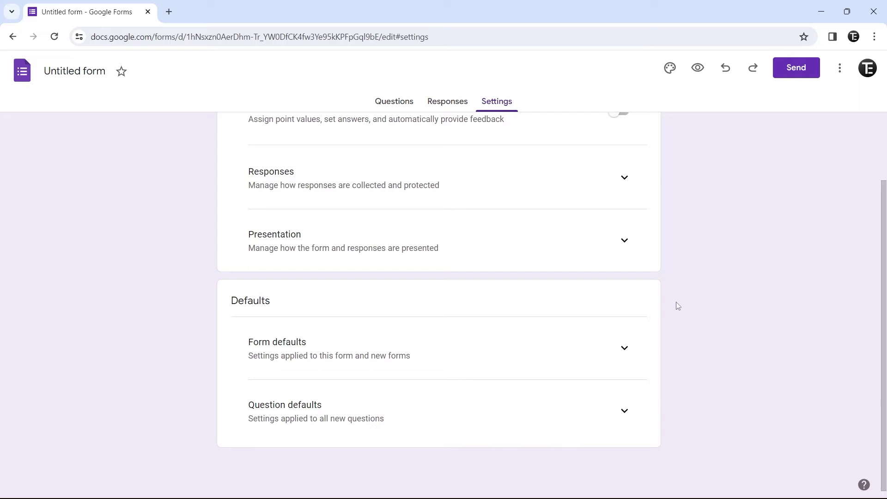
{"action": "scroll", "coordinate": [678, 306], "scroll_direction": "up", "scroll_amount": 2}
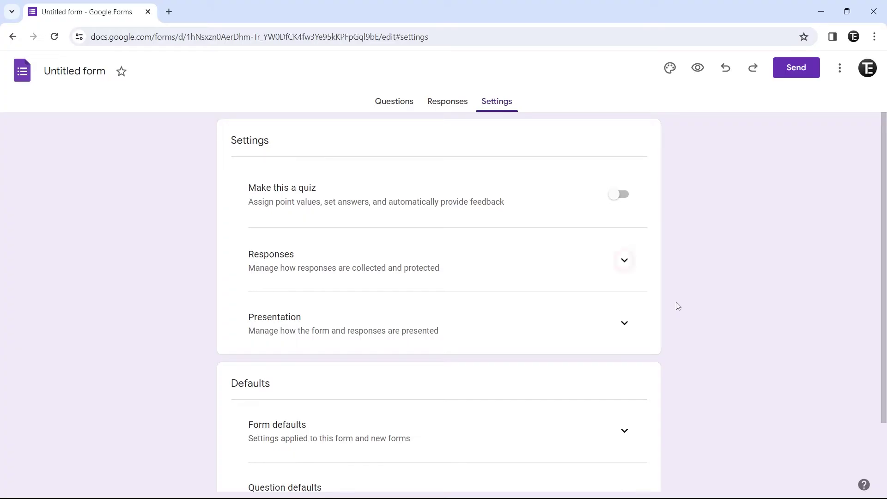
Under Responses, collect Verified email addresses and always send responders a copy
{"action": "left_click", "coordinate": [625, 265]}
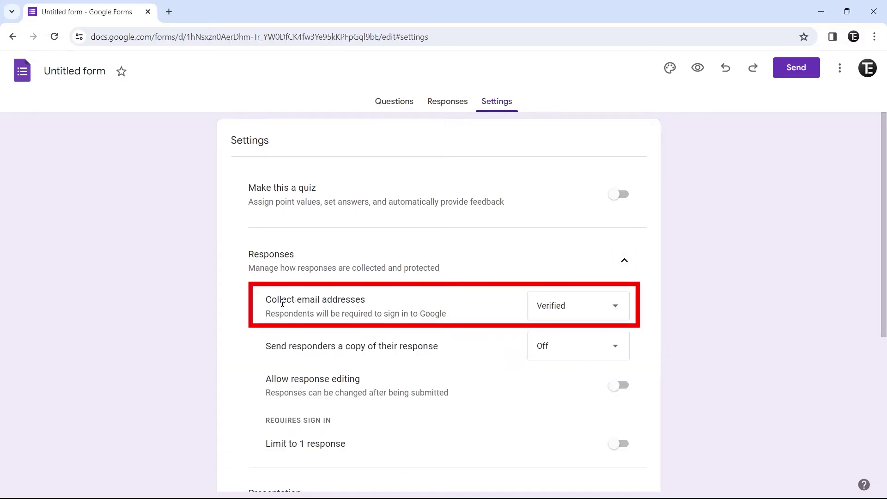
{"action": "left_click", "coordinate": [617, 313]}
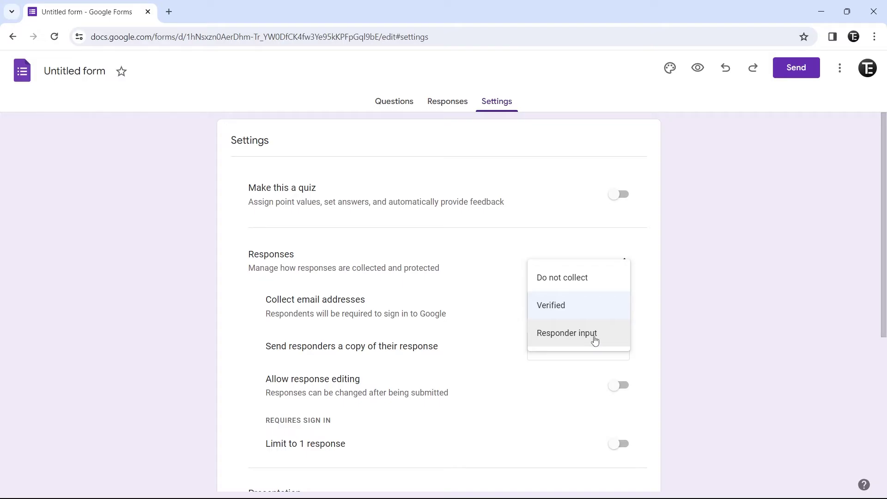
{"action": "left_click", "coordinate": [572, 315]}
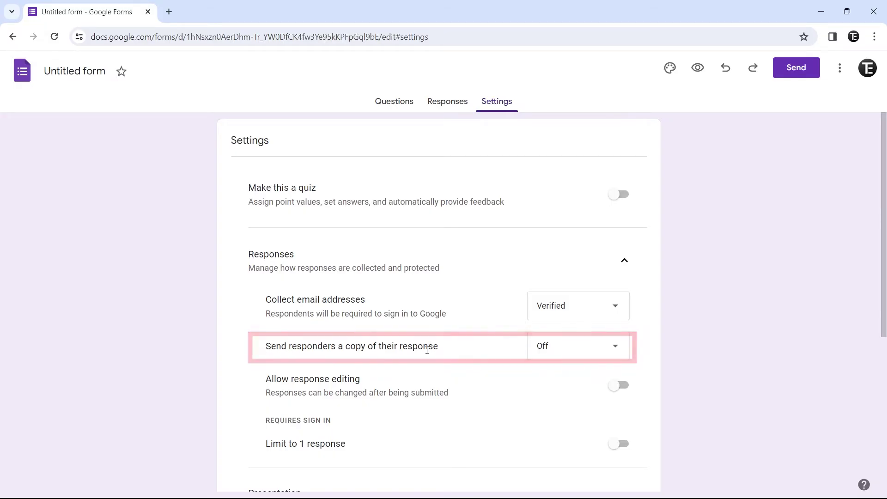
{"action": "left_click", "coordinate": [612, 347]}
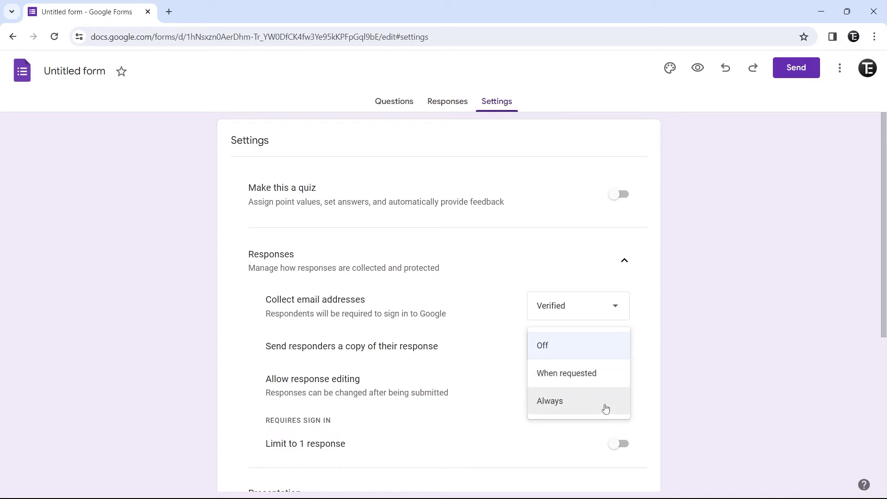
{"action": "left_click", "coordinate": [570, 407]}
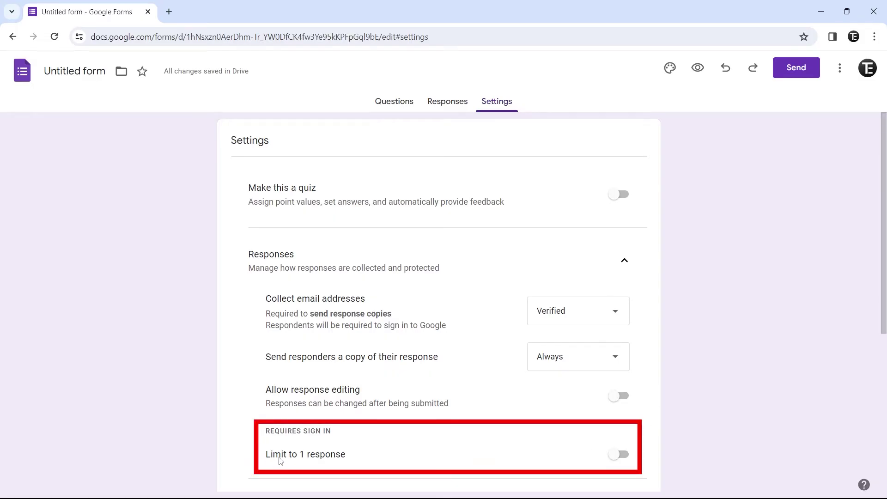
Limit each respondent to 1 response and collapse the Responses section
{"action": "left_click", "coordinate": [618, 455]}
{"action": "scroll", "coordinate": [706, 381], "scroll_direction": "down", "scroll_amount": 1}
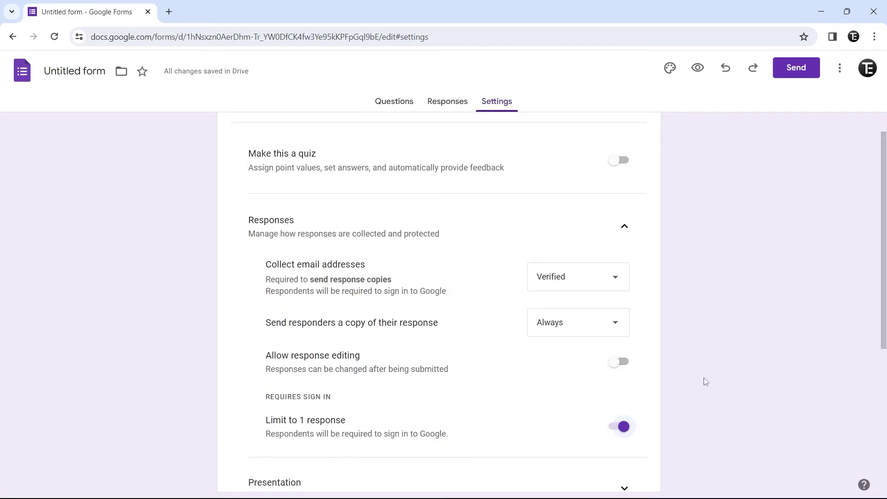
{"action": "scroll", "coordinate": [706, 382], "scroll_direction": "up", "scroll_amount": 1}
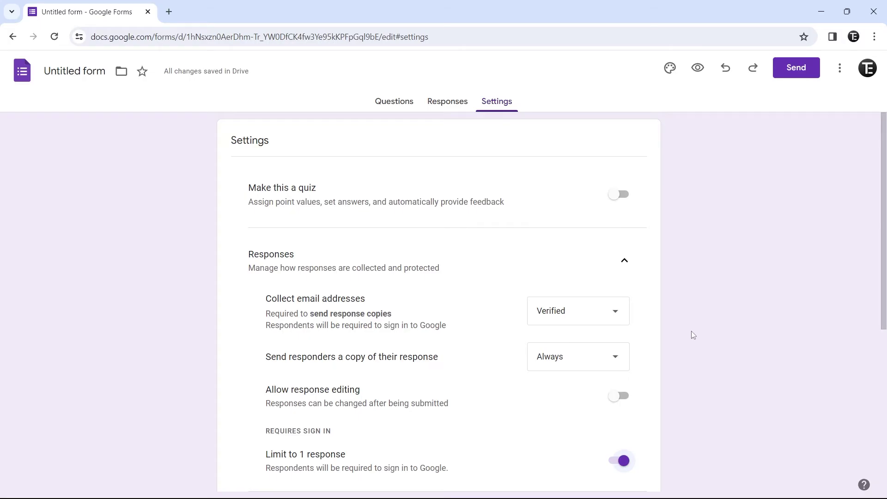
{"action": "key", "text": "Return"}
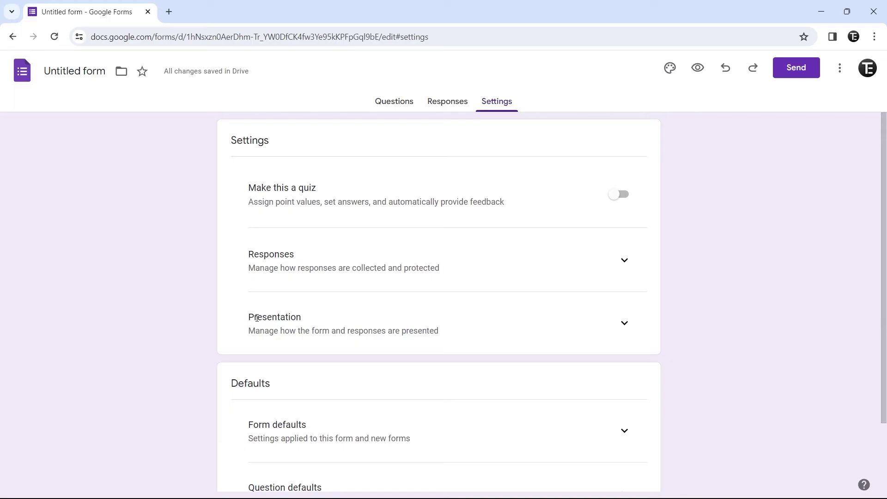
Set the confirmation message to 'Congrats!' and turn on View results summary
{"action": "left_click", "coordinate": [624, 323]}
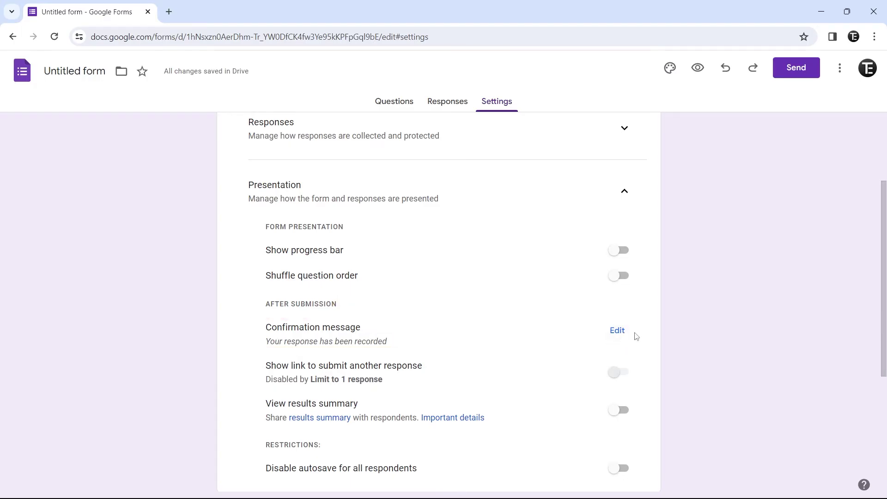
{"action": "left_click", "coordinate": [617, 336]}
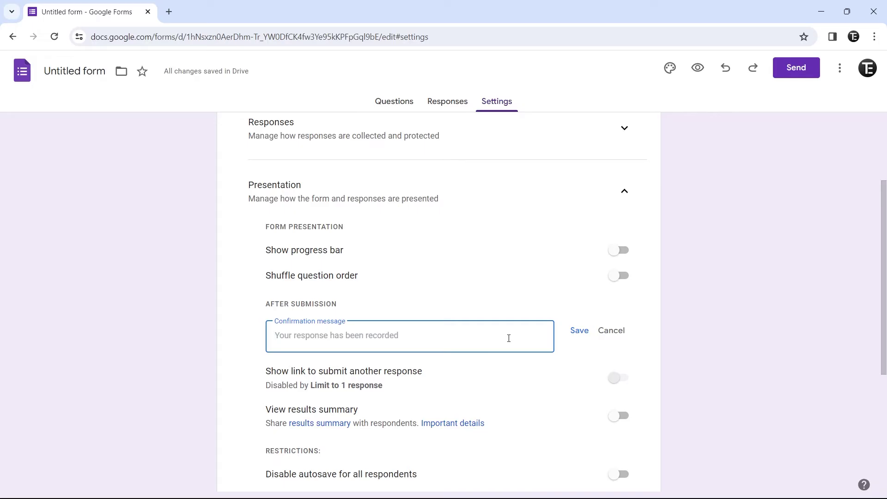
{"action": "type", "text": "Congrats!"}
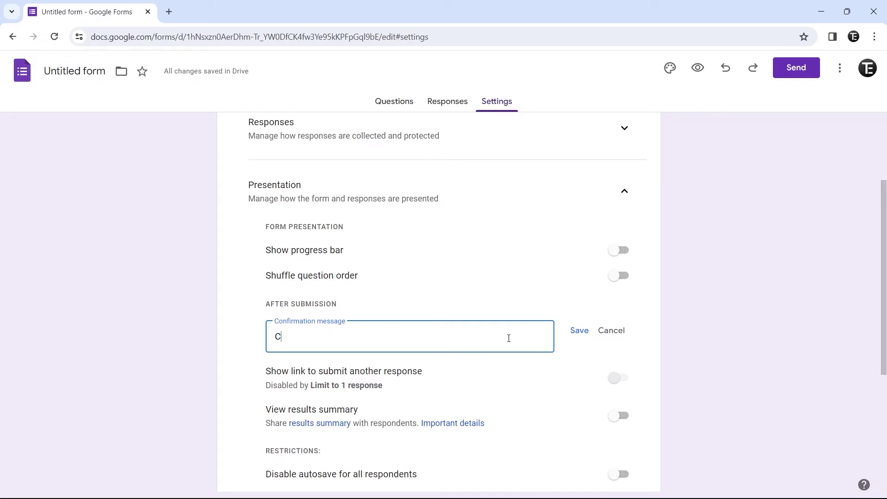
{"action": "left_click", "coordinate": [582, 331]}
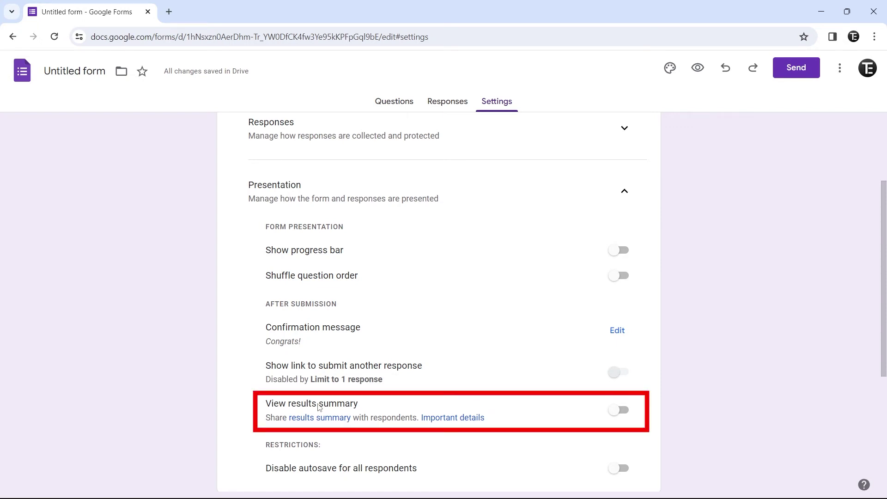
{"action": "left_click", "coordinate": [615, 410]}
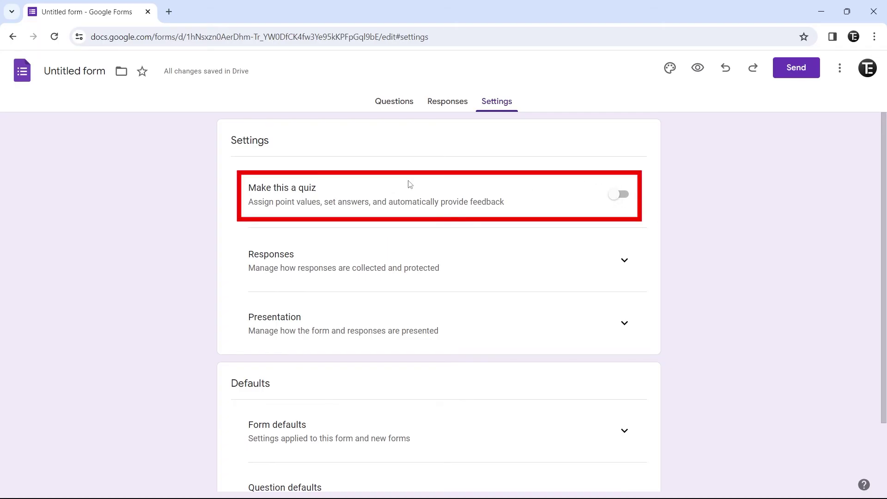
Turn on Make this a quiz
{"action": "left_click", "coordinate": [619, 195]}
{"action": "scroll", "coordinate": [554, 291], "scroll_direction": "down", "scroll_amount": 3}
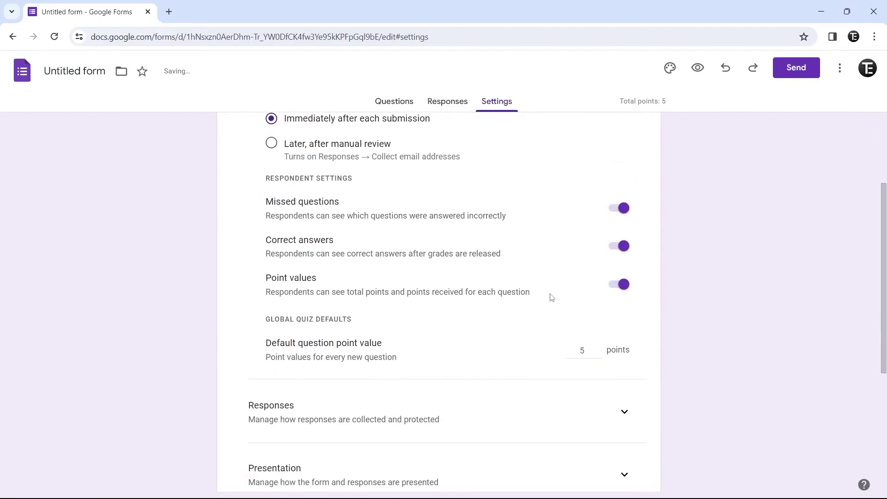
{"action": "scroll", "coordinate": [551, 297], "scroll_direction": "up", "scroll_amount": 3}
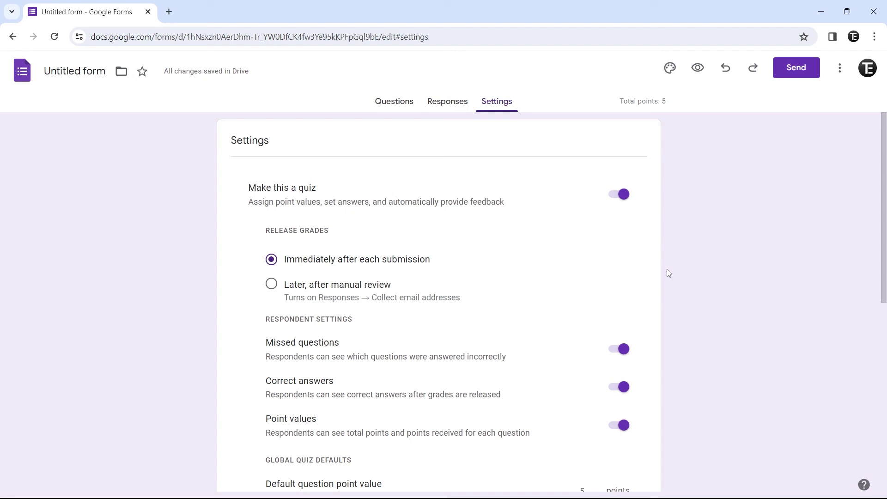
{"action": "scroll", "coordinate": [667, 270], "scroll_direction": "down", "scroll_amount": 1}
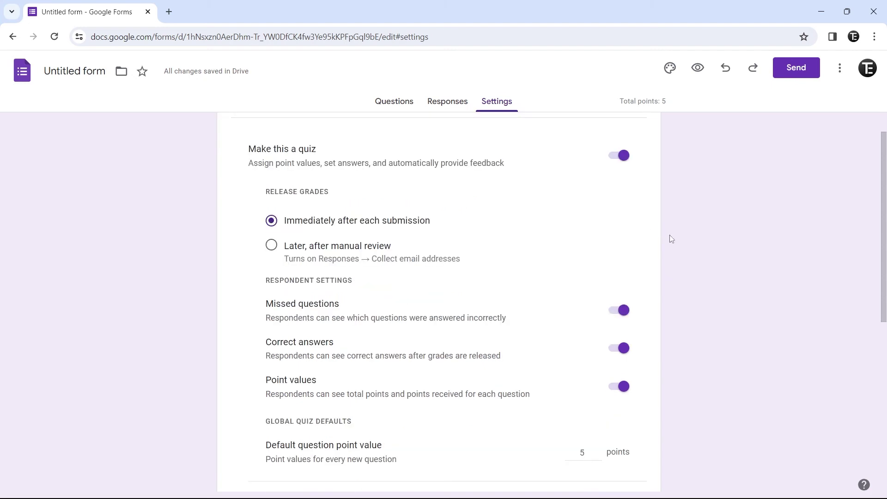
{"action": "scroll", "coordinate": [673, 228], "scroll_direction": "down", "scroll_amount": 1}
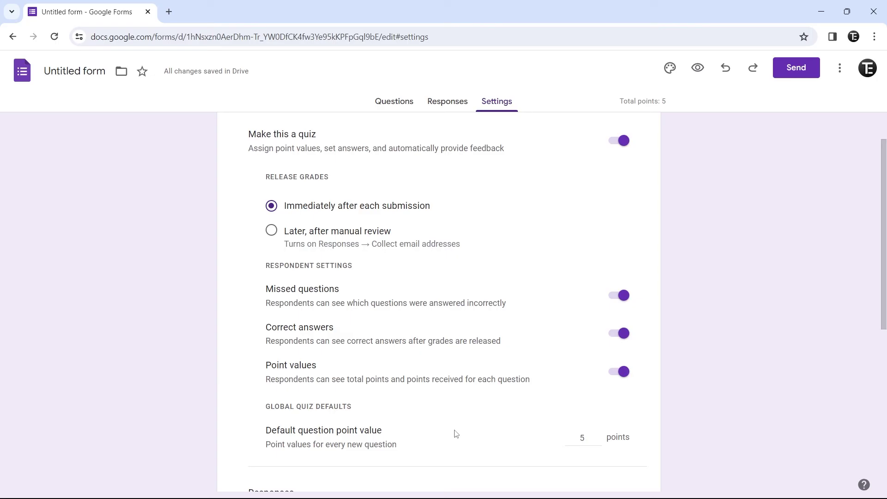
Set the default question point value to 10 and release grades later, after manual review
{"action": "double_click", "coordinate": [582, 440]}
{"action": "type", "text": "10"}
{"action": "left_click", "coordinate": [740, 412]}
{"action": "scroll", "coordinate": [740, 412], "scroll_direction": "up", "scroll_amount": 1}
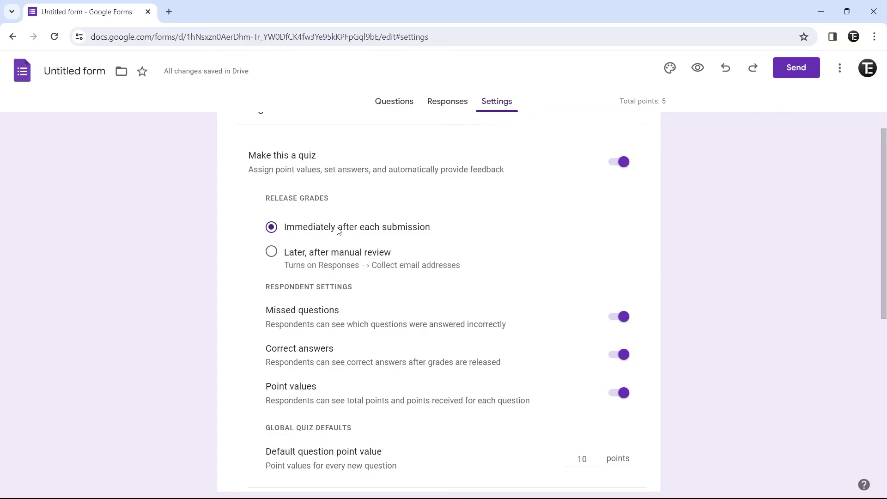
{"action": "left_click", "coordinate": [297, 254]}
{"action": "scroll", "coordinate": [471, 186], "scroll_direction": "up", "scroll_amount": 1}
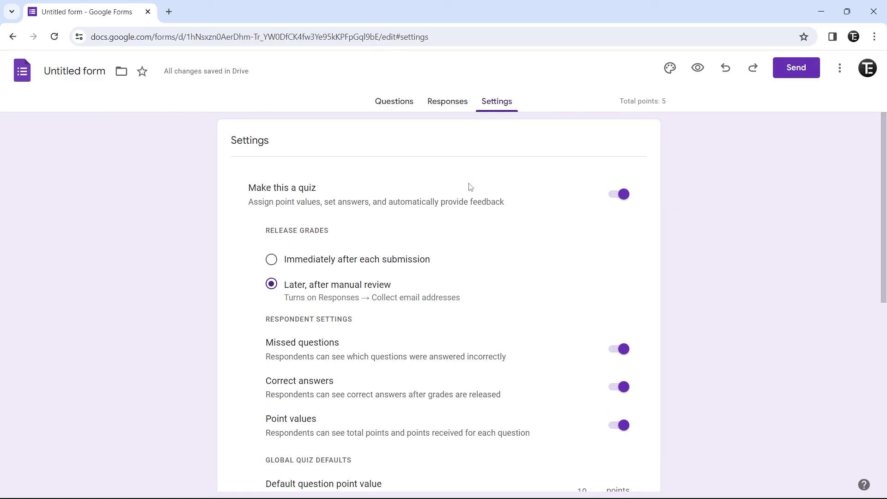
Turn on Shuffle question order in the Presentation section
{"action": "scroll", "coordinate": [435, 322], "scroll_direction": "down", "scroll_amount": 8}
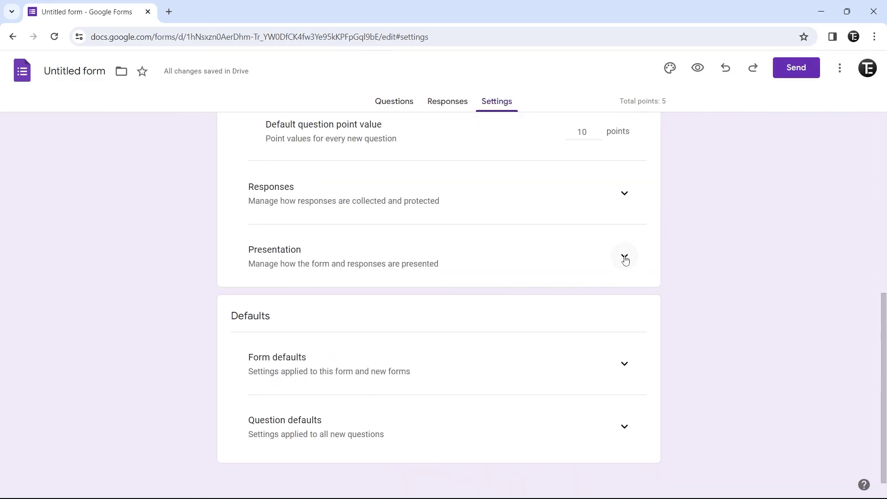
{"action": "left_click", "coordinate": [625, 257]}
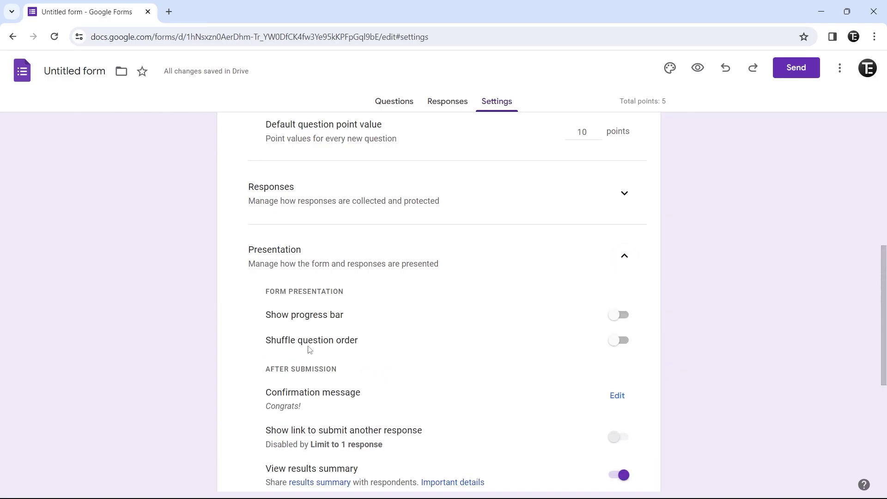
{"action": "left_click", "coordinate": [614, 347]}
{"action": "scroll", "coordinate": [675, 203], "scroll_direction": "up", "scroll_amount": 8}
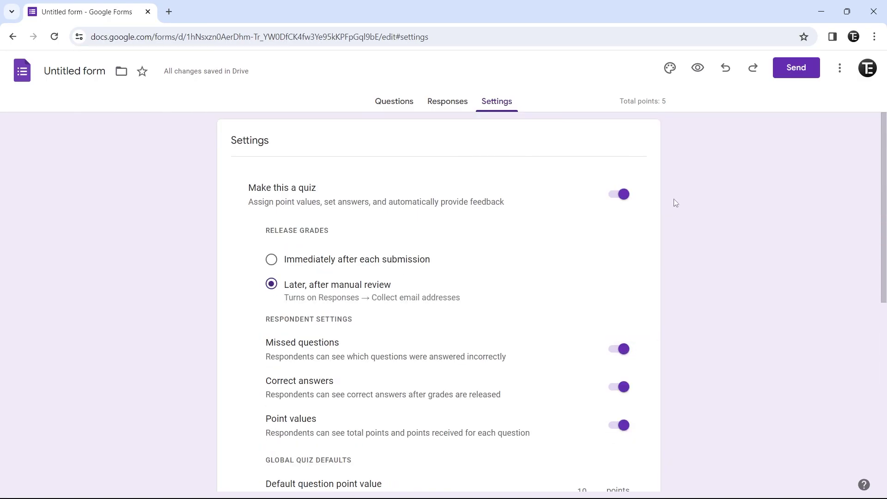